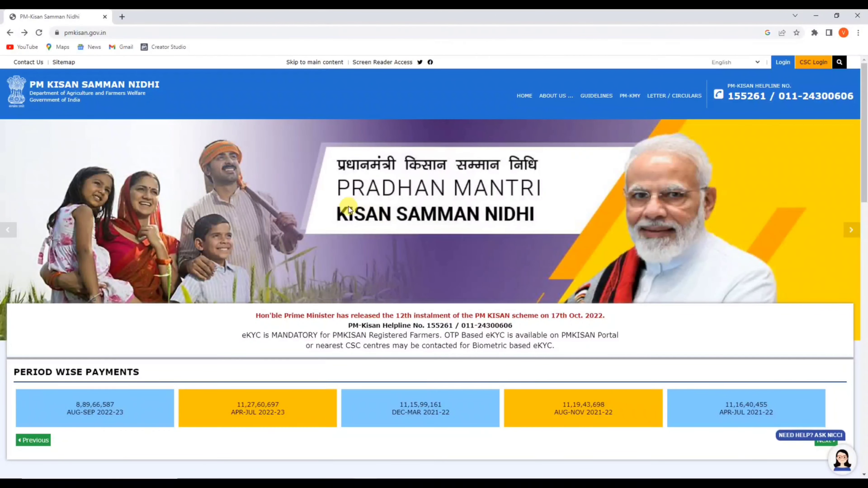
Scroll the home page to the Farmers Corner services beside the Payment Success map.
scroll(387, 273, down, 3)
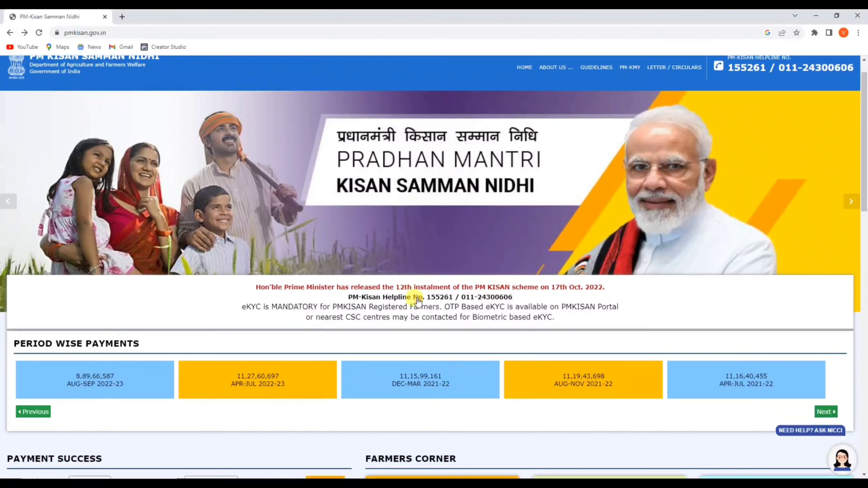
scroll(398, 155, down, 20)
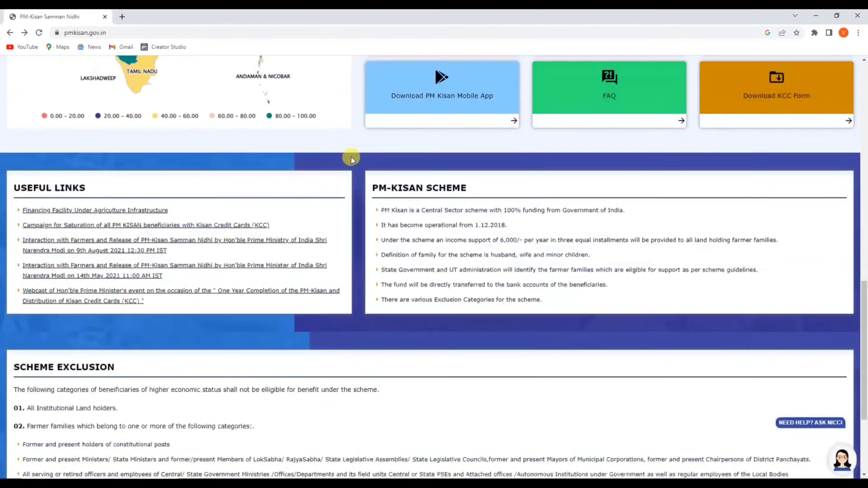
scroll(351, 157, down, 4)
scroll(363, 223, up, 15)
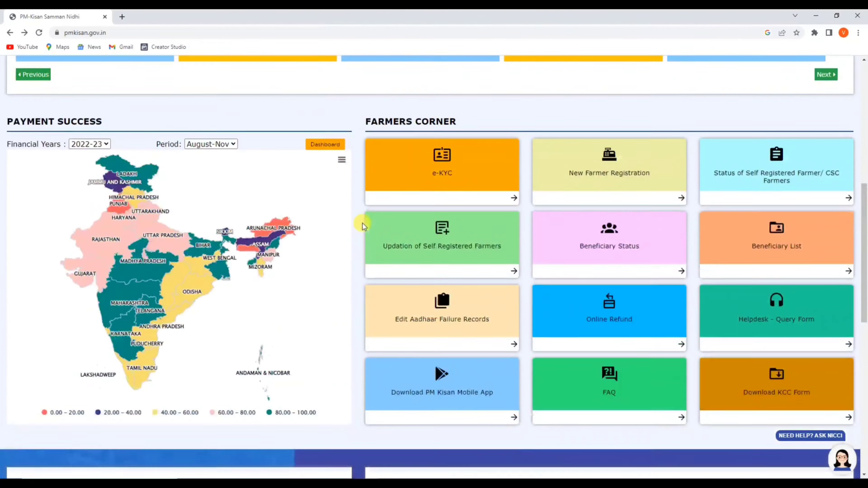
scroll(362, 224, up, 5)
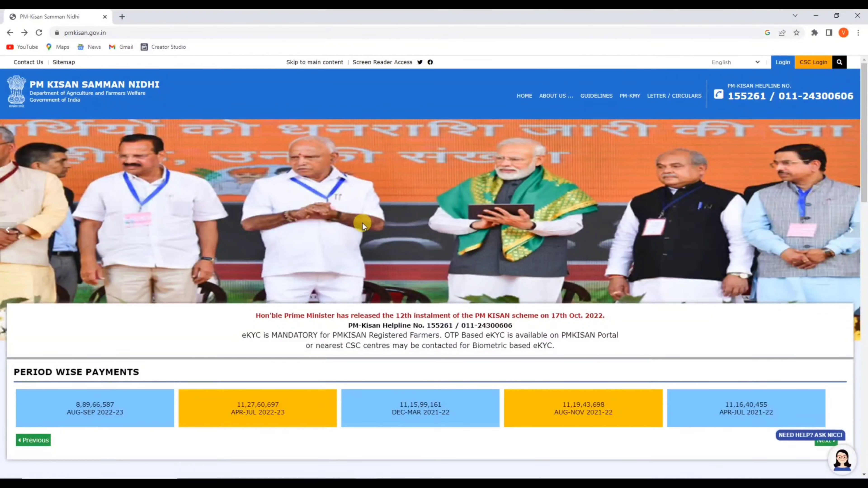
scroll(362, 224, down, 5)
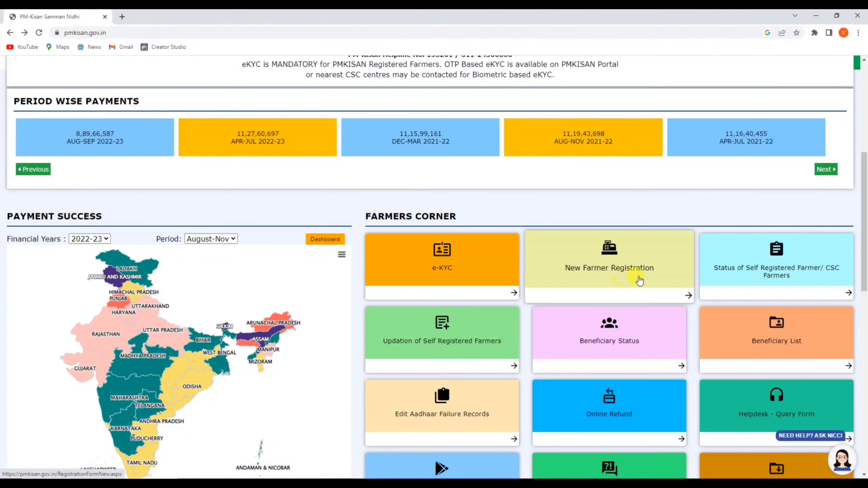
Open New Farmer Registration, keep Rural Farmer Registration, and enter the Aadhaar and mobile numbers.
click(620, 275)
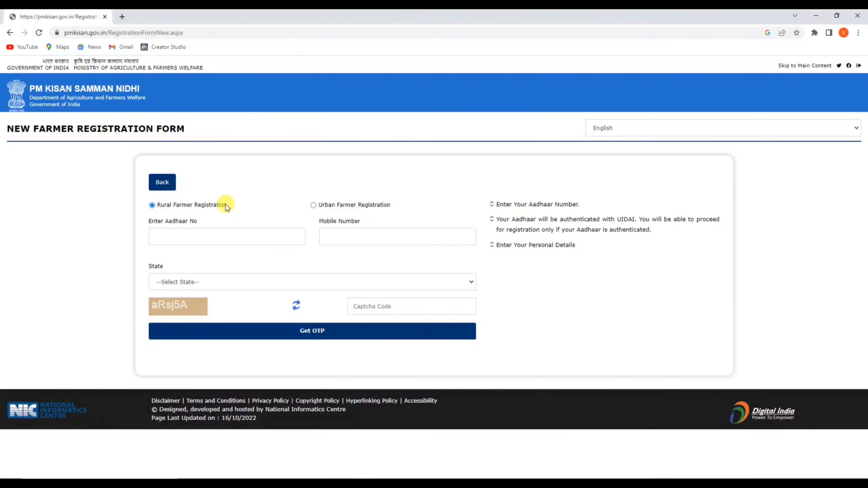
drag(226, 207, 155, 205)
double_click(324, 205)
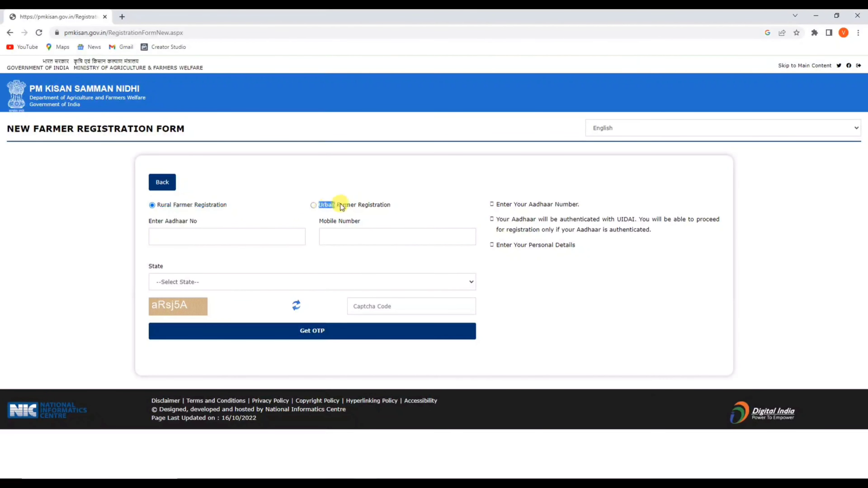
drag(342, 206, 370, 210)
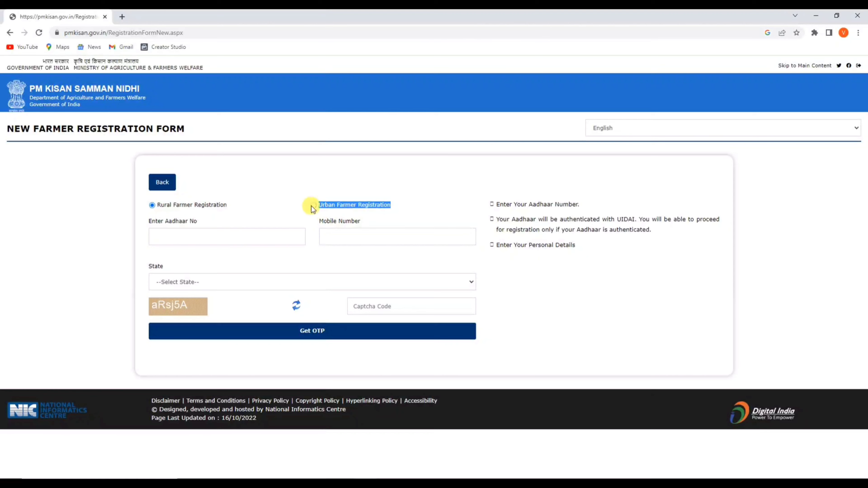
click(300, 197)
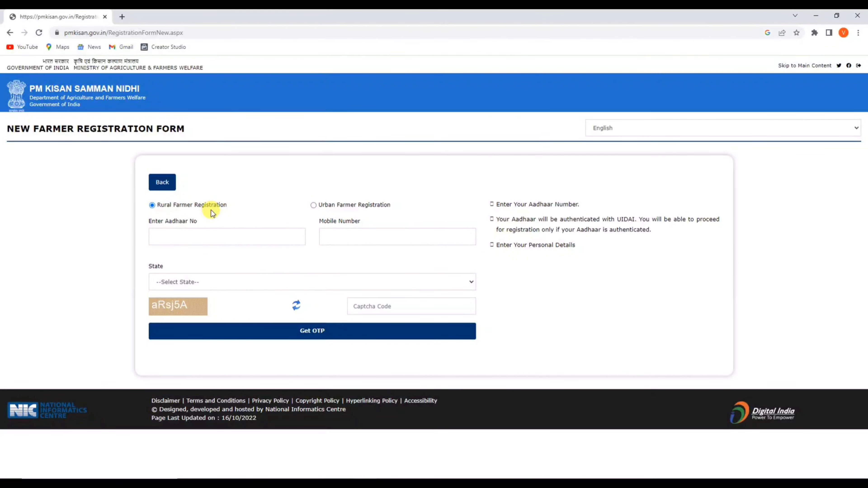
click(160, 236)
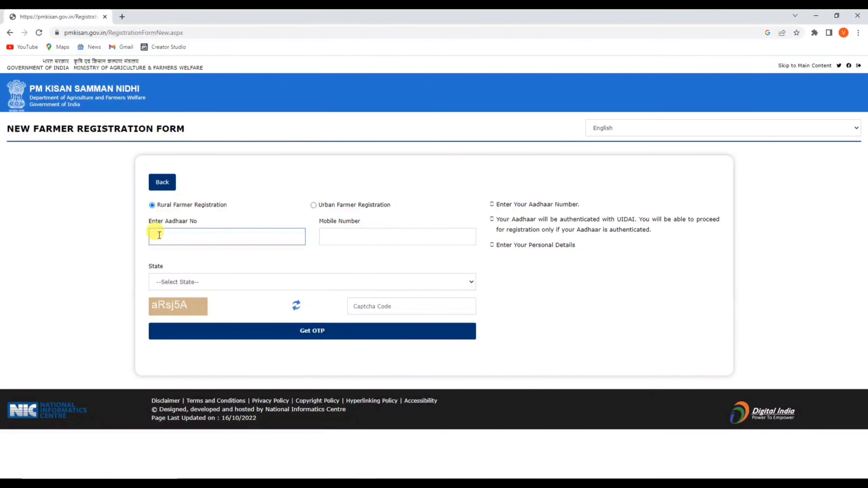
click(336, 239)
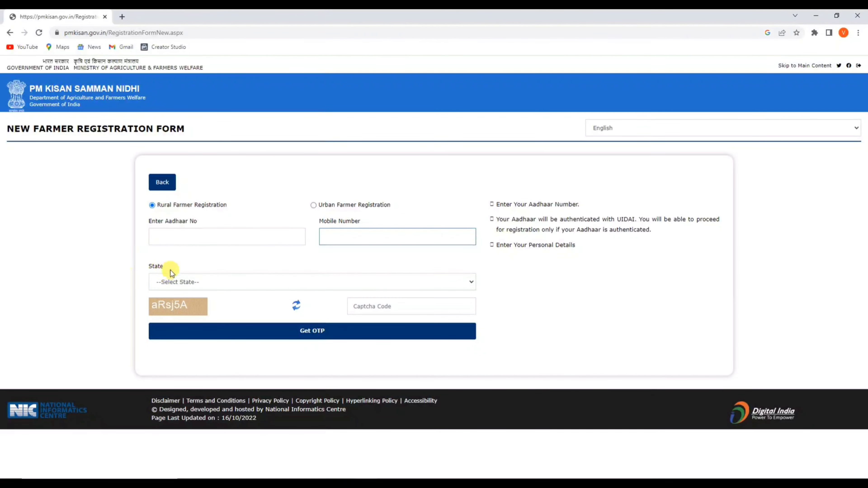
Choose MAHARASHTRA as the state, fill in the captcha and request the OTP.
click(178, 282)
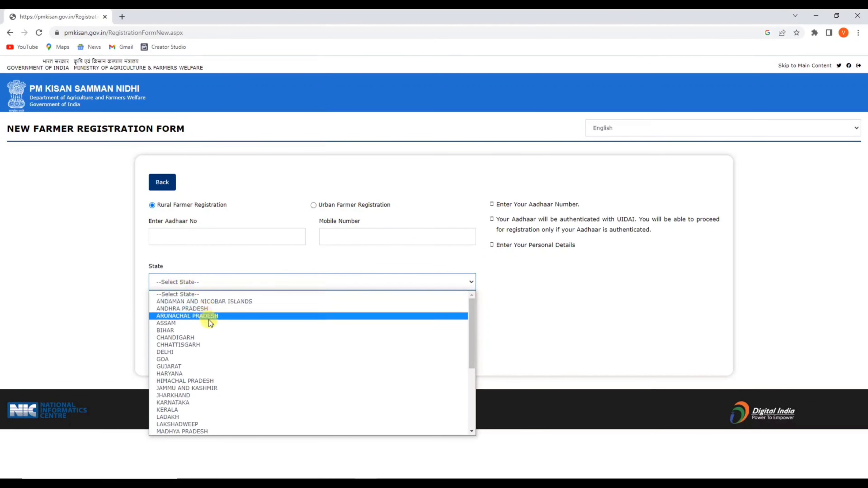
scroll(209, 320, down, 5)
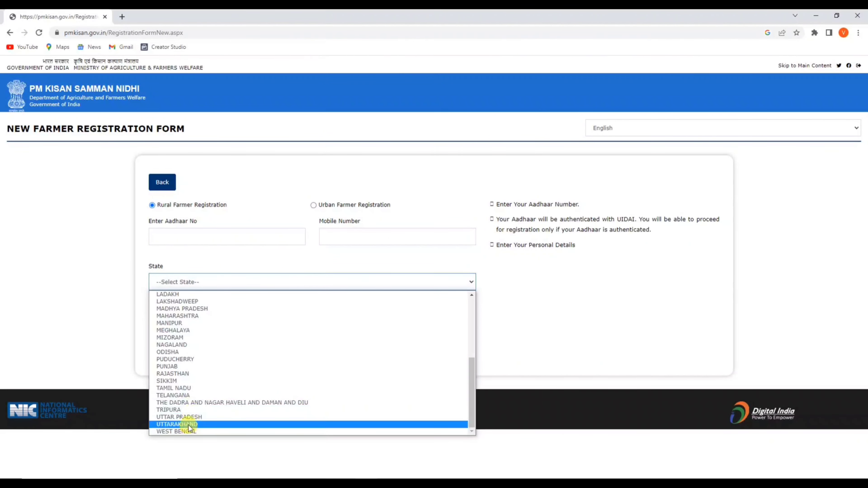
scroll(216, 313, up, 5)
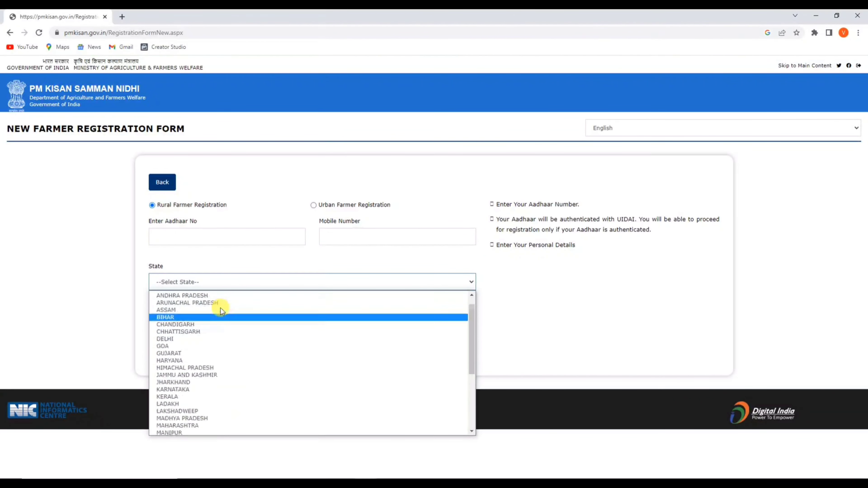
scroll(215, 325, down, 3)
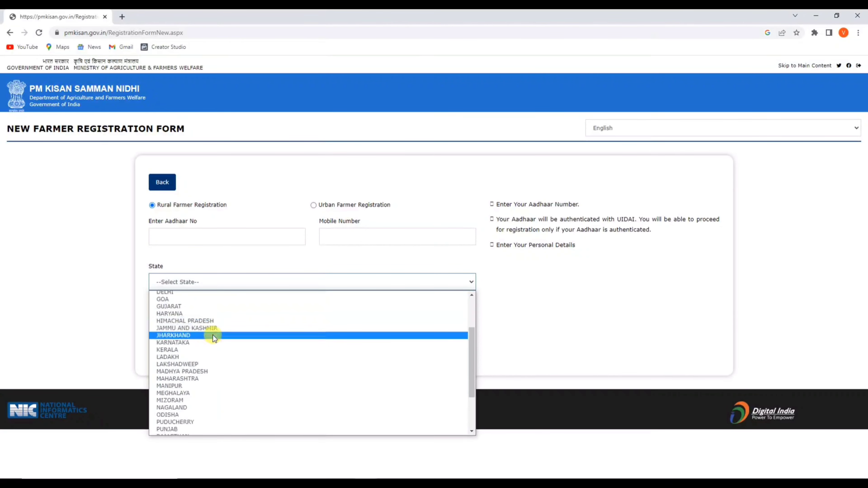
click(199, 377)
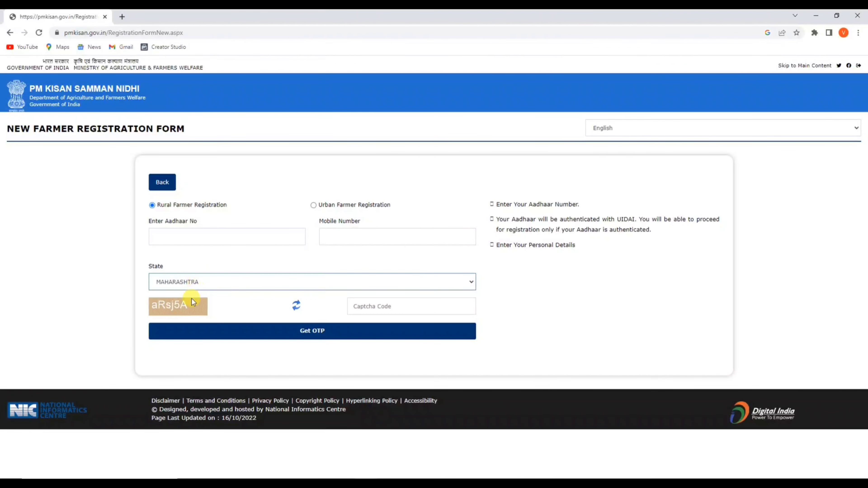
click(362, 304)
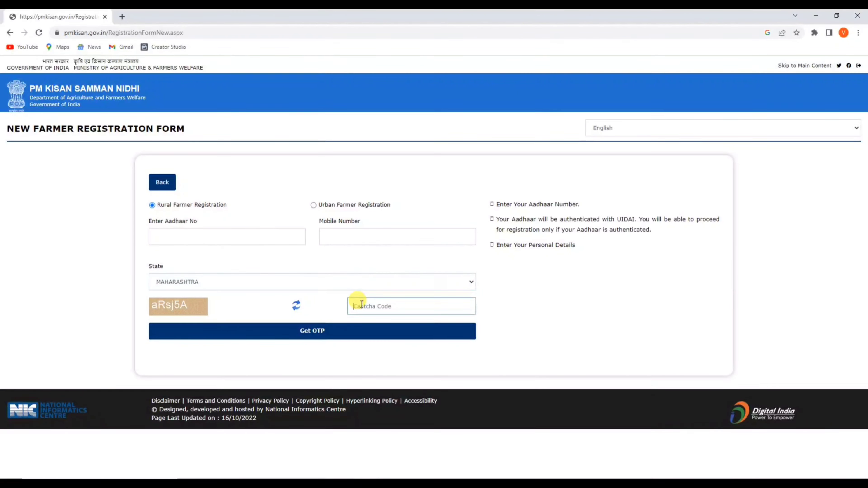
click(311, 336)
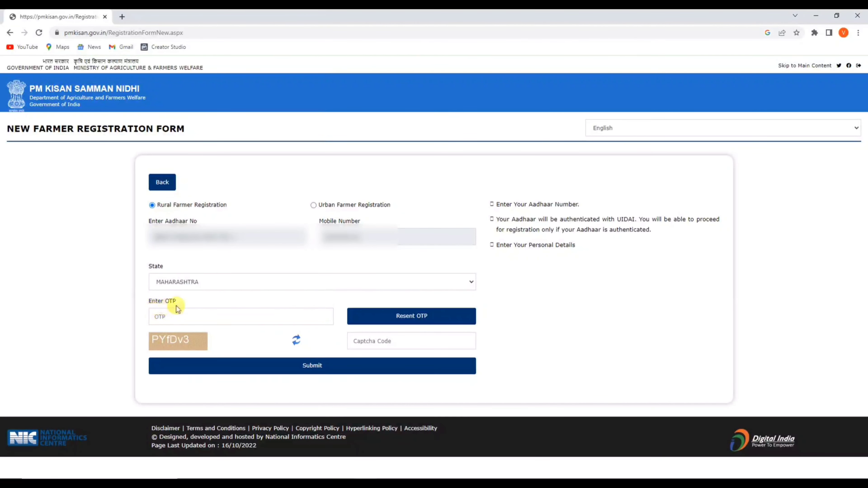
Enter the received OTP and the new captcha code, then submit them.
drag(177, 302, 147, 300)
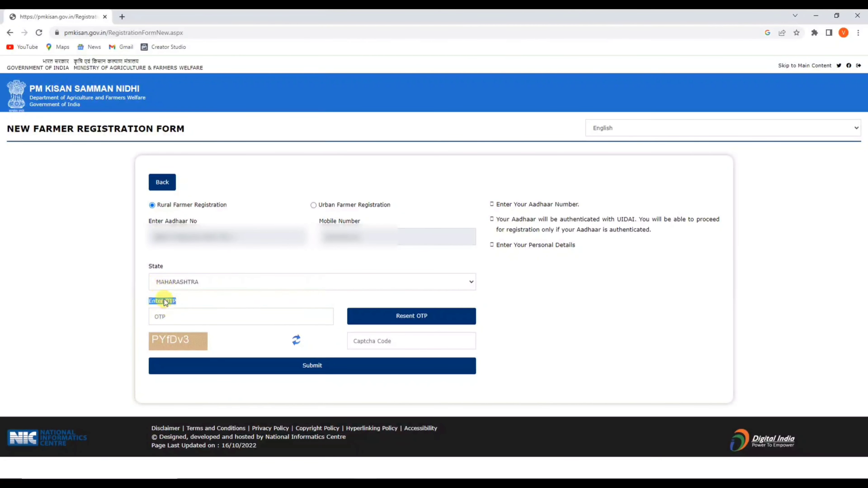
click(164, 315)
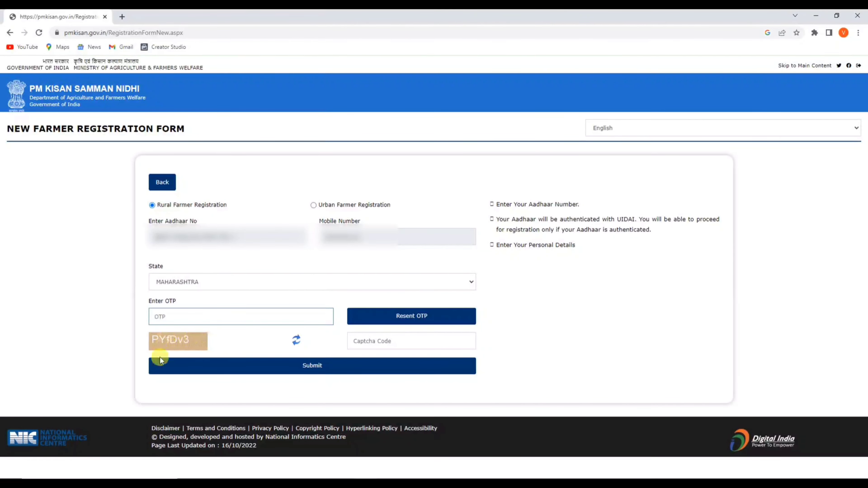
click(359, 341)
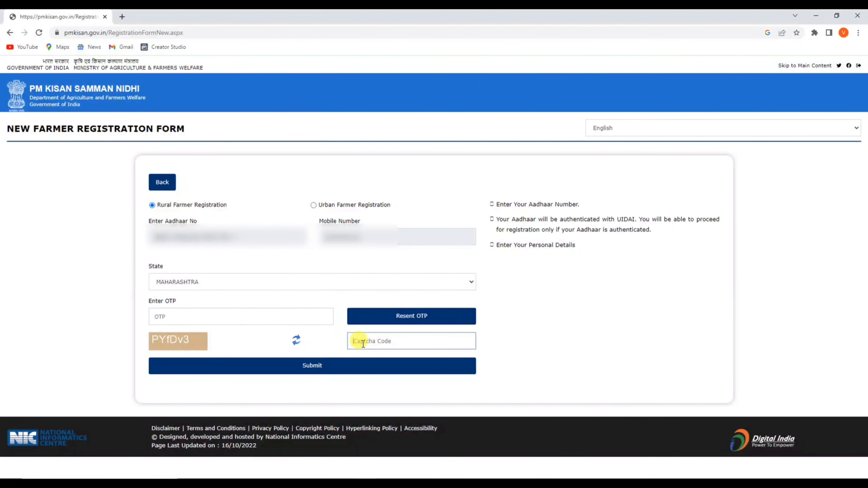
click(314, 372)
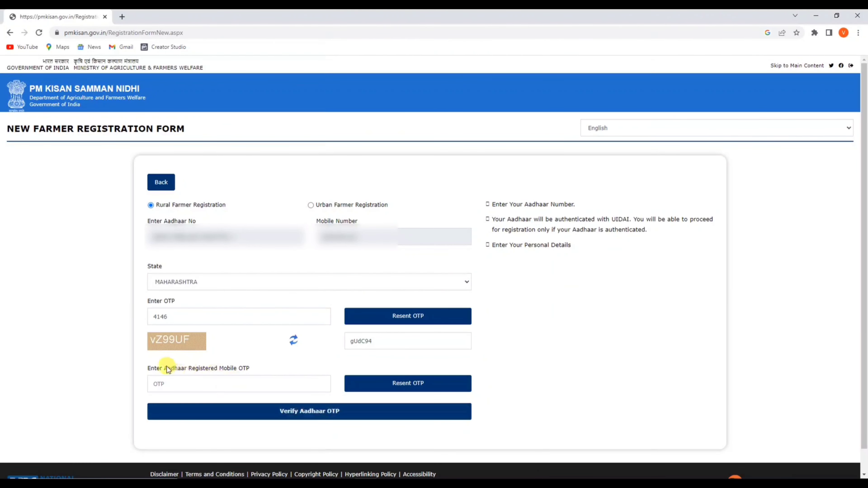
Enter the Aadhaar registered mobile OTP and verify it.
drag(148, 370, 185, 372)
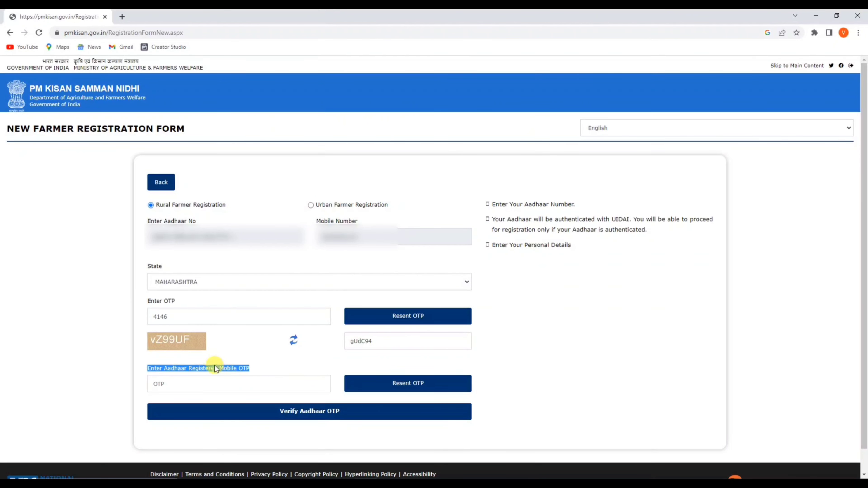
click(169, 385)
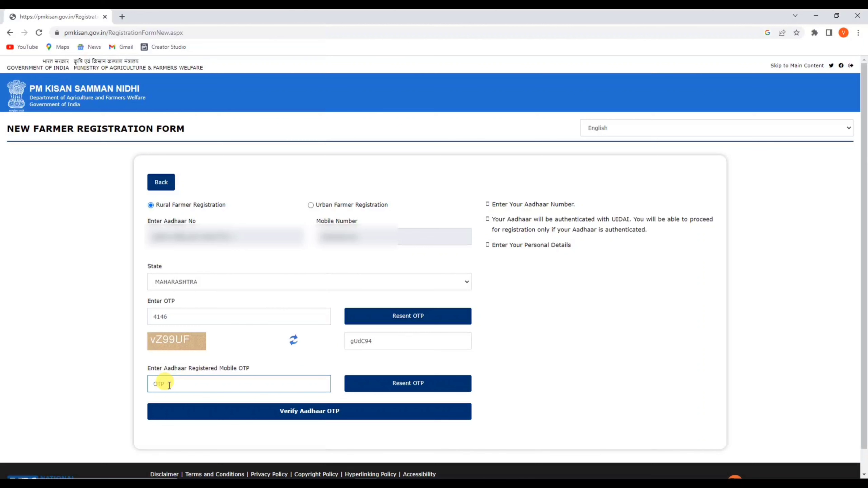
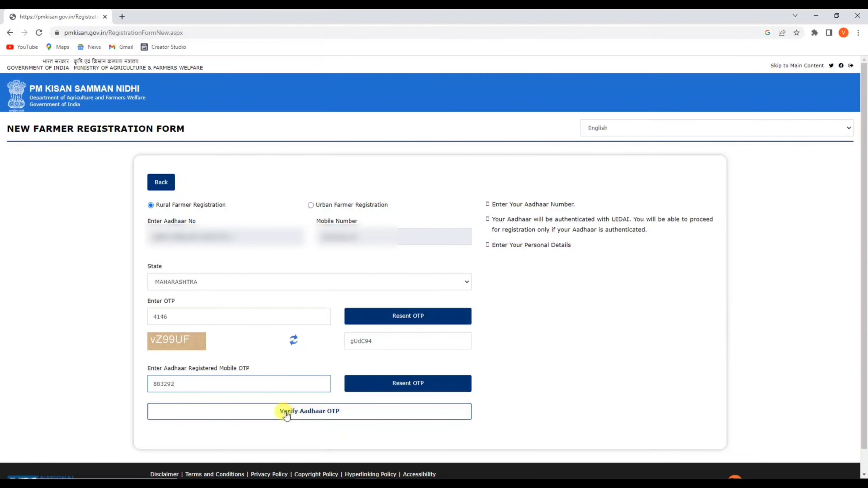
click(317, 416)
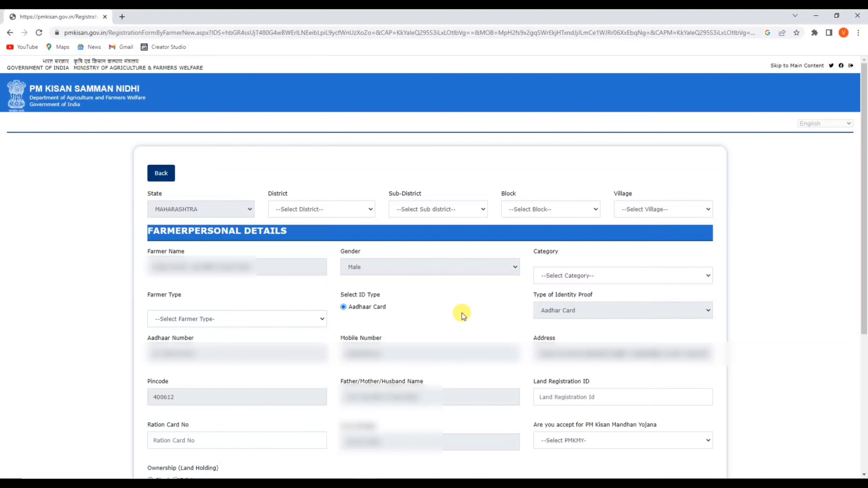
Set District to THANE and Sub-District to Thane.
drag(270, 194, 292, 194)
click(308, 210)
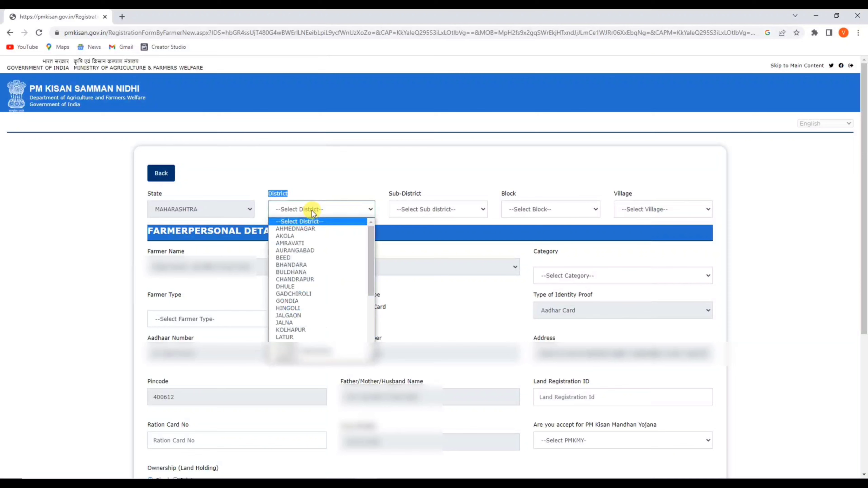
scroll(310, 267, down, 4)
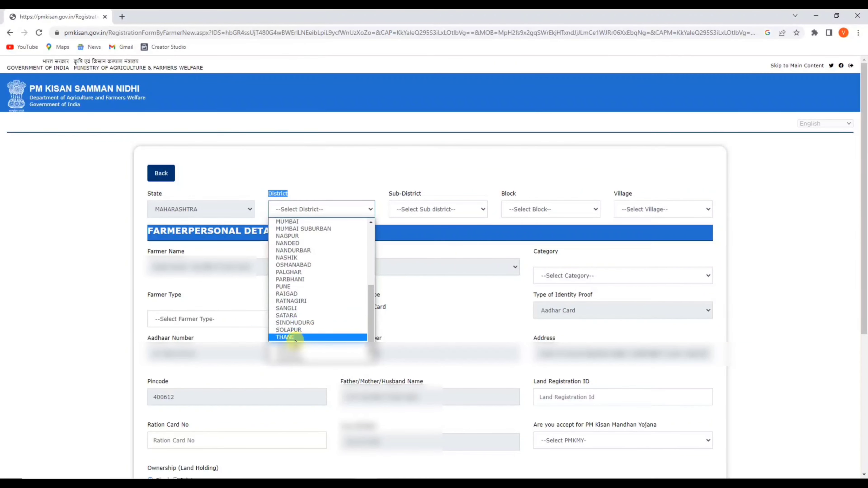
click(289, 337)
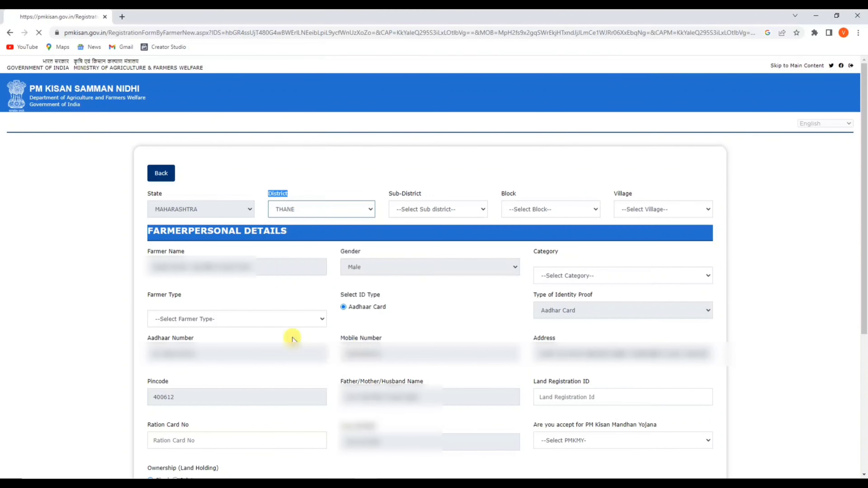
click(433, 209)
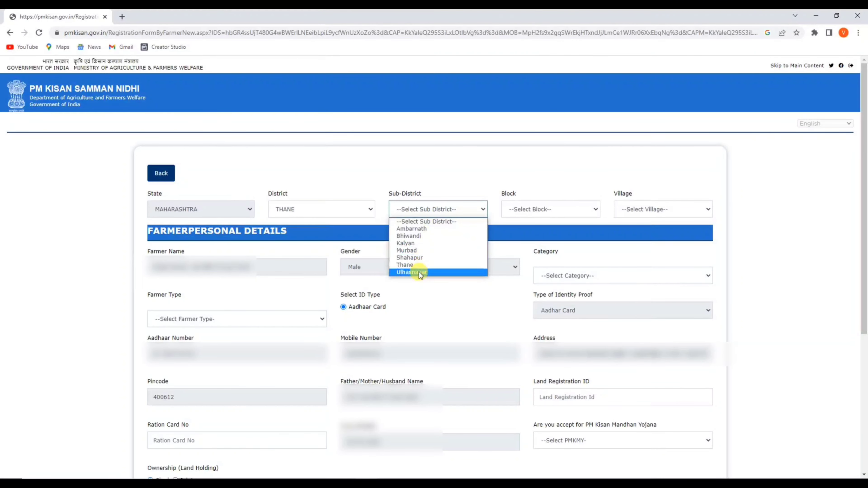
click(410, 264)
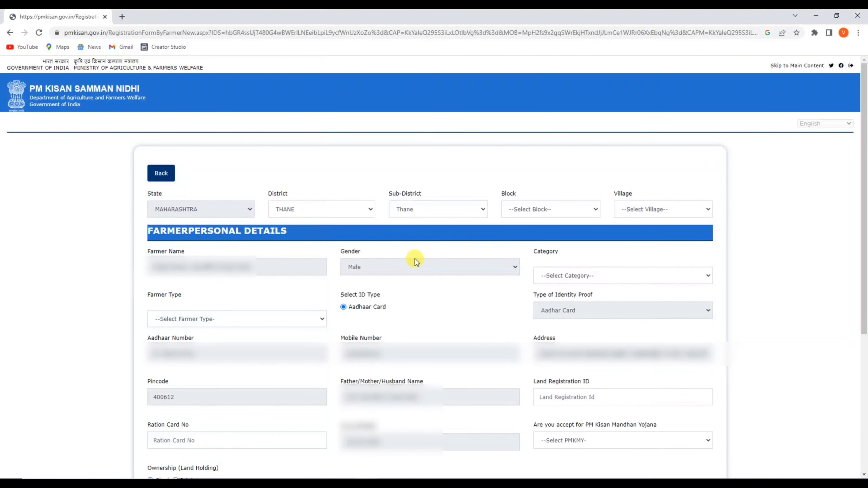
Set Block to Thane and Village to Diva - (943875).
click(527, 208)
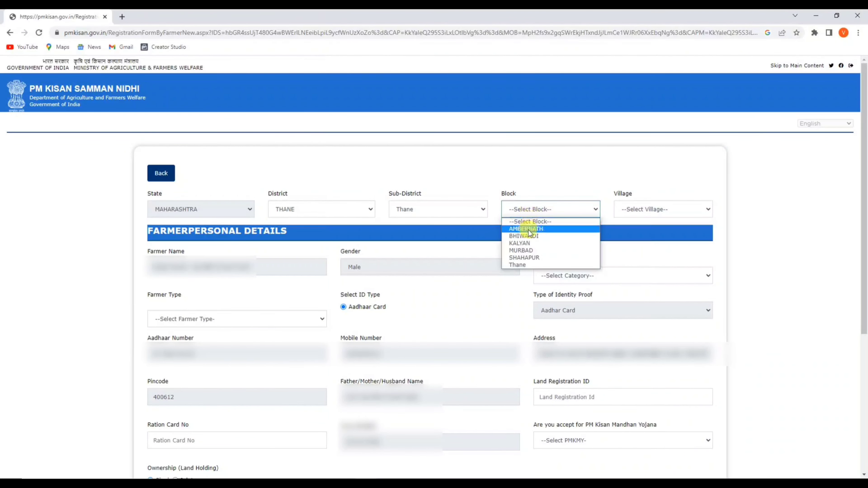
click(518, 265)
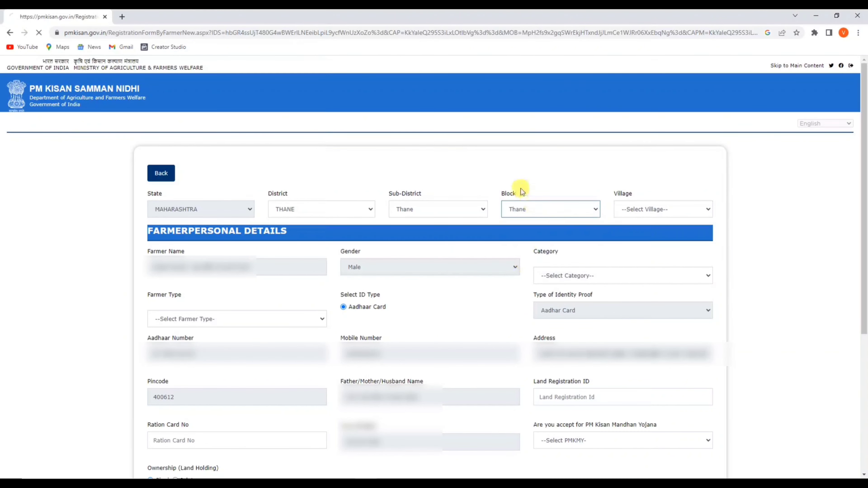
click(634, 207)
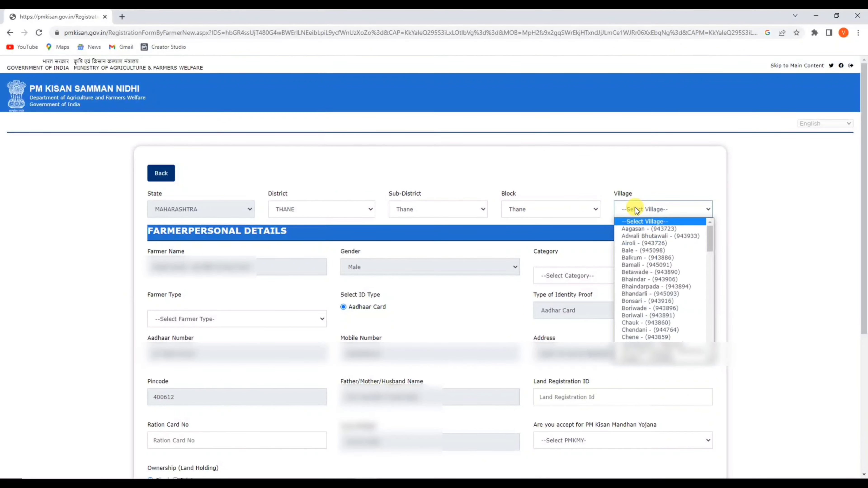
scroll(675, 301, down, 3)
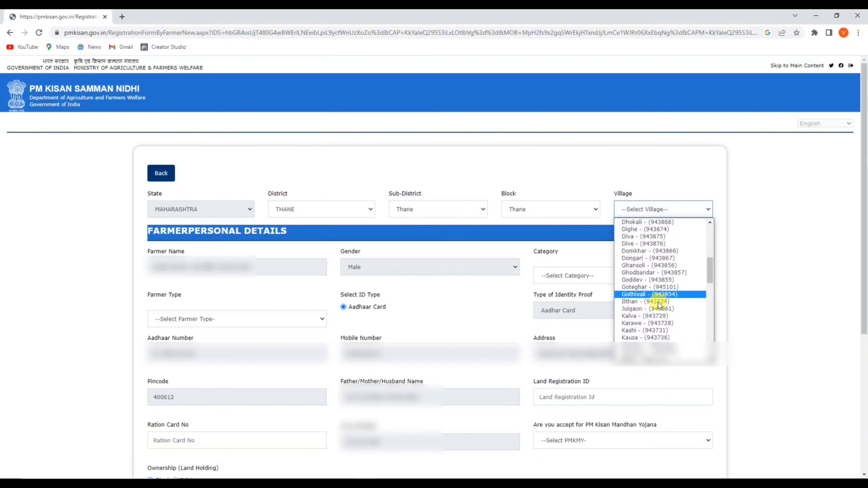
scroll(648, 302, down, 2)
click(642, 297)
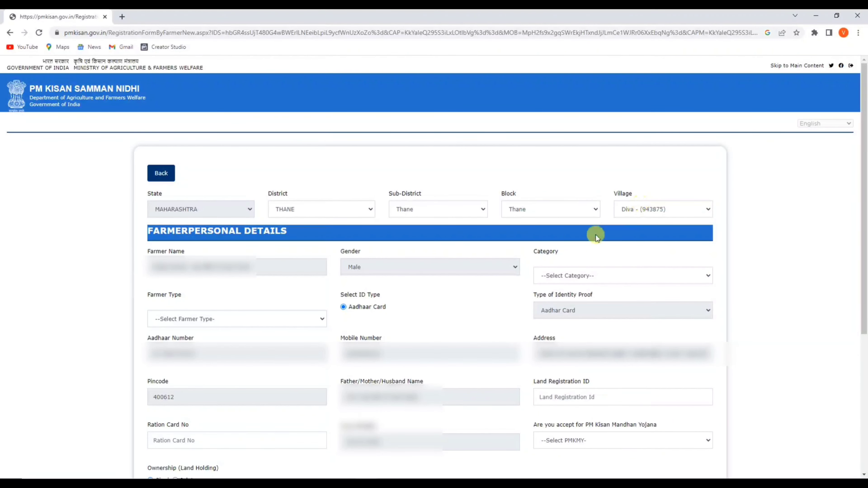
Choose General/Others as the Category and Small (1-2Ha) as the Farmer Type.
drag(563, 253, 532, 252)
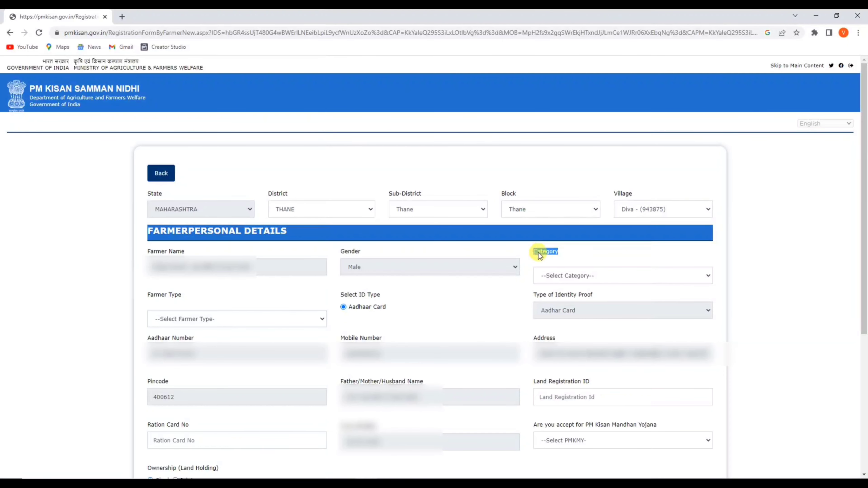
click(567, 277)
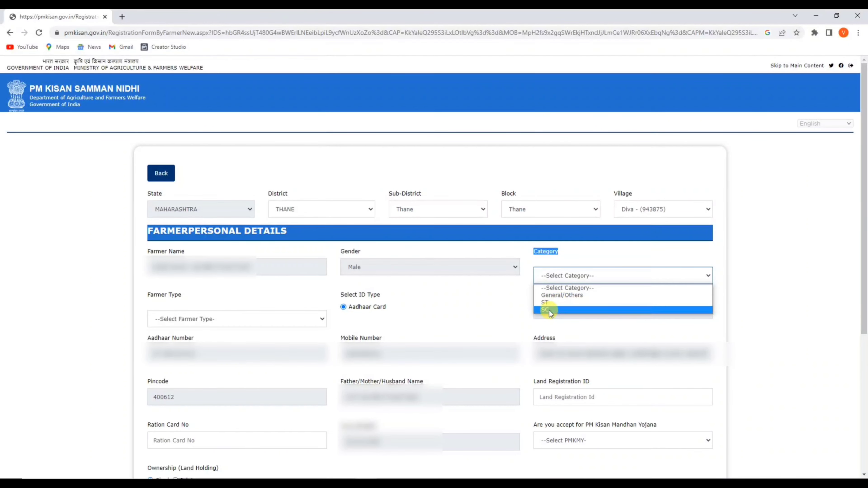
click(569, 296)
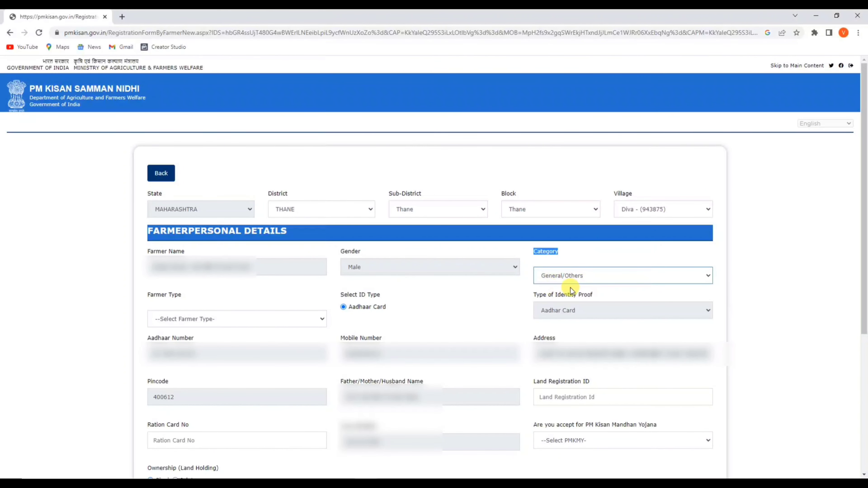
click(570, 290)
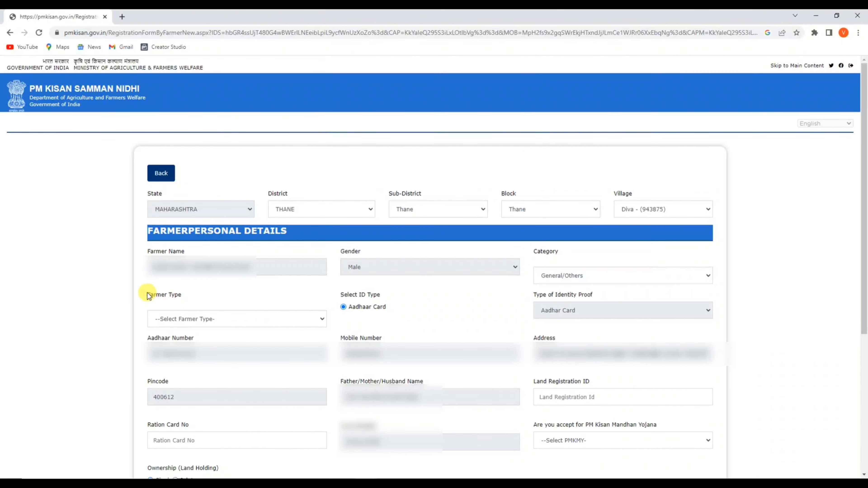
drag(148, 296, 183, 298)
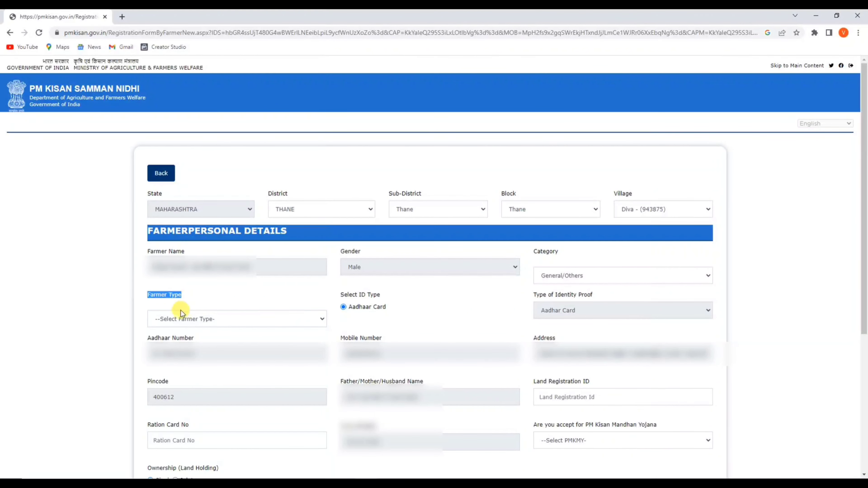
click(171, 319)
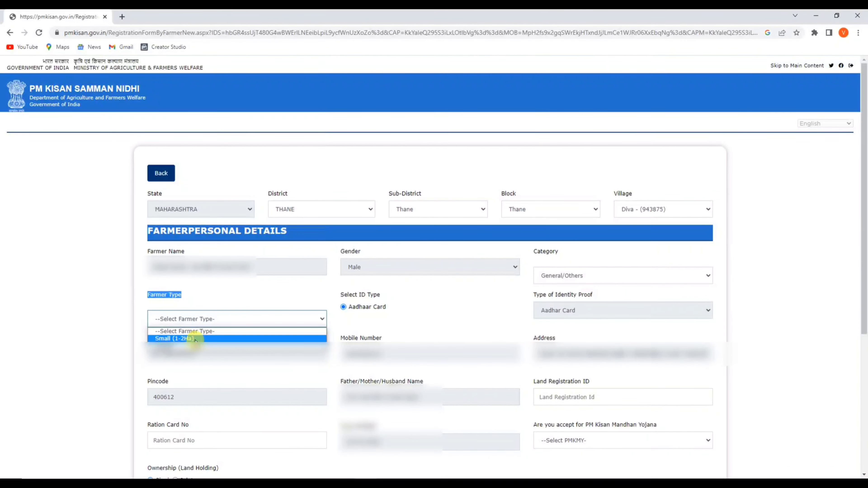
click(195, 339)
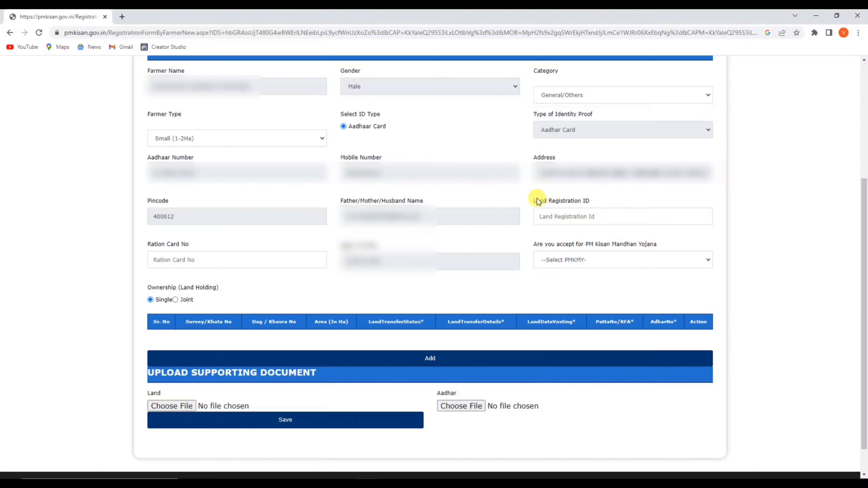
Scroll down and select the Land Registration ID field.
scroll(537, 202, down, 5)
drag(535, 203, 597, 202)
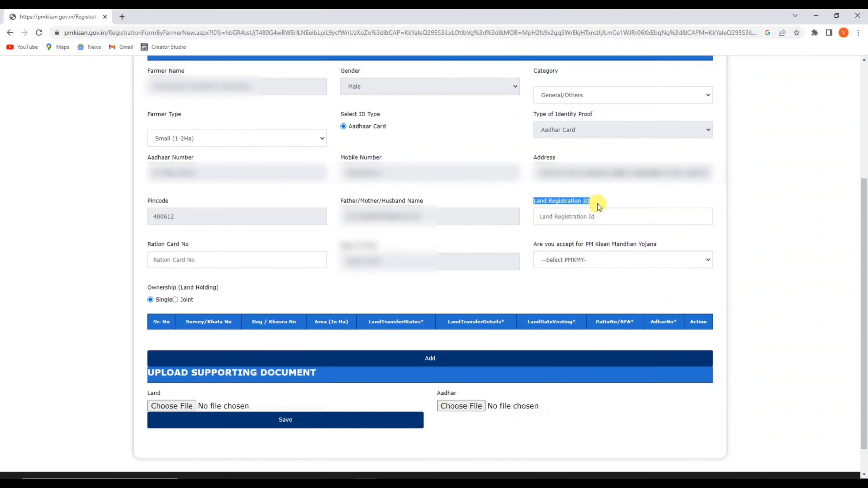
click(546, 216)
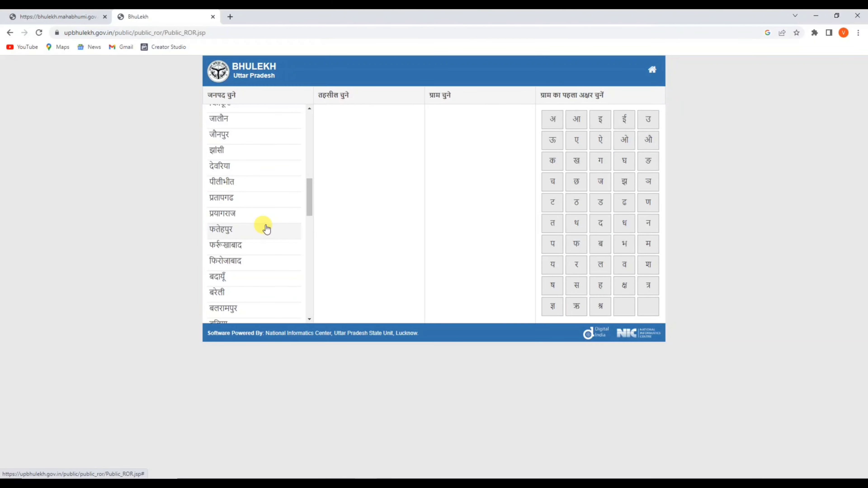
On UP Bhulekh, pick सीतापुर as both district and tehsil.
scroll(266, 229, down, 15)
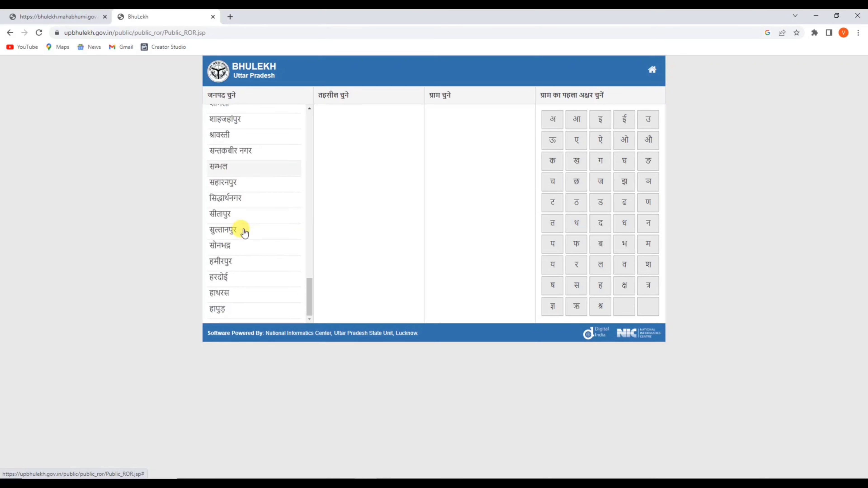
click(236, 219)
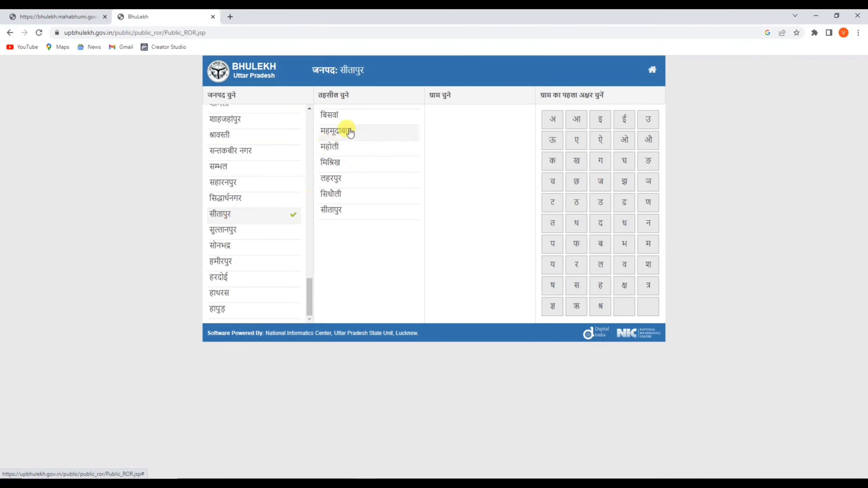
click(336, 218)
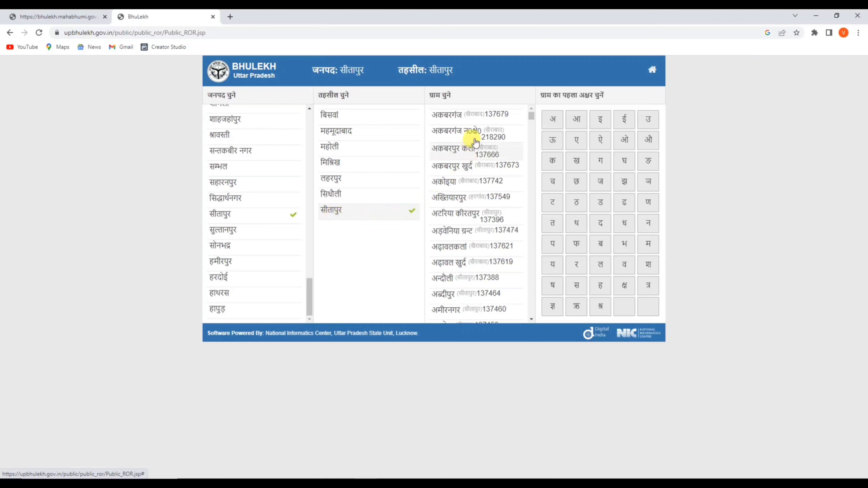
Open the Khasra search for village अर्रोखमाजतपुर and enter Khasra number 12.
scroll(470, 140, down, 5)
click(469, 231)
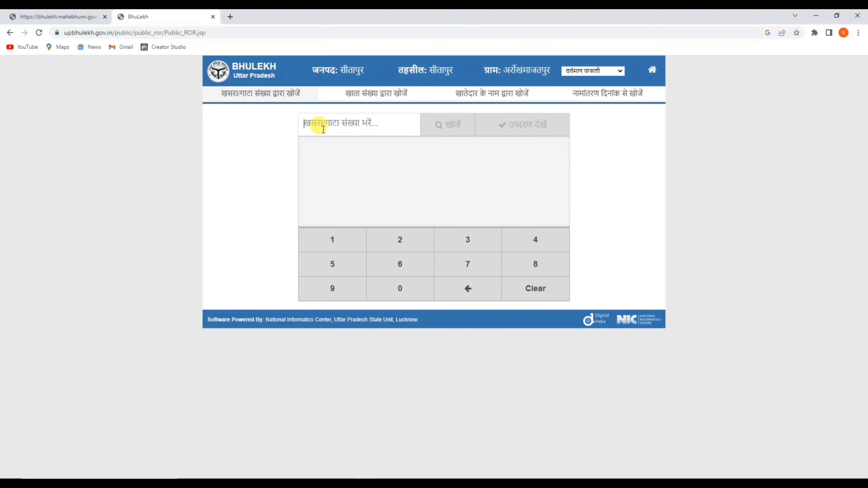
click(332, 239)
click(411, 242)
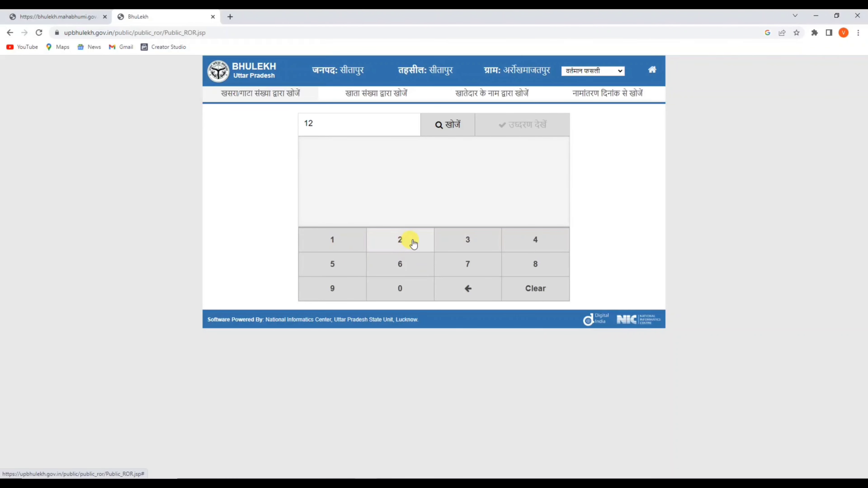